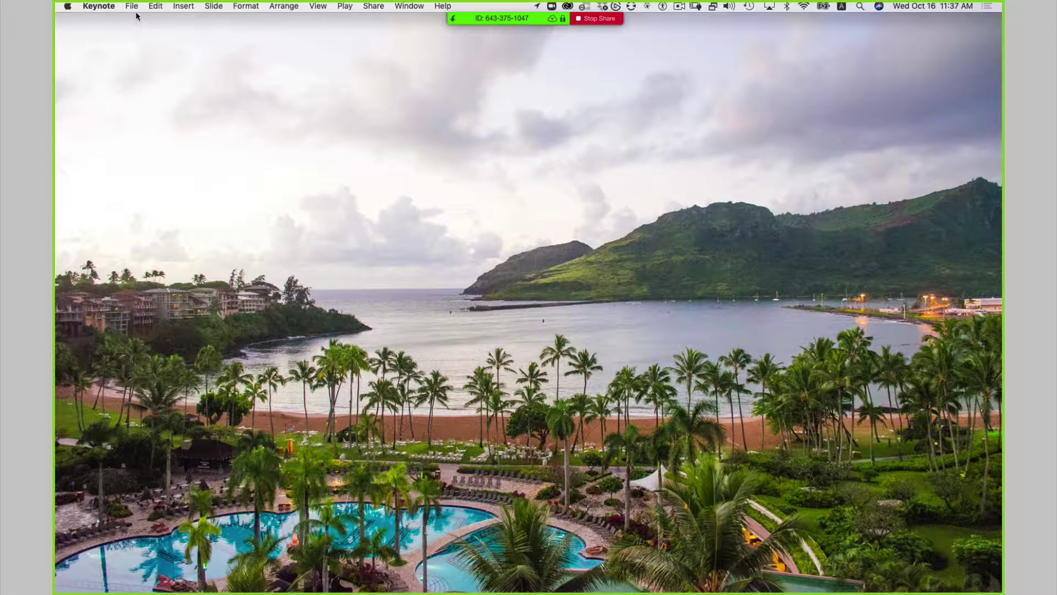
Step: Create a new Wide presentation from the Renaissance theme with one title slide
left_click(131, 6)
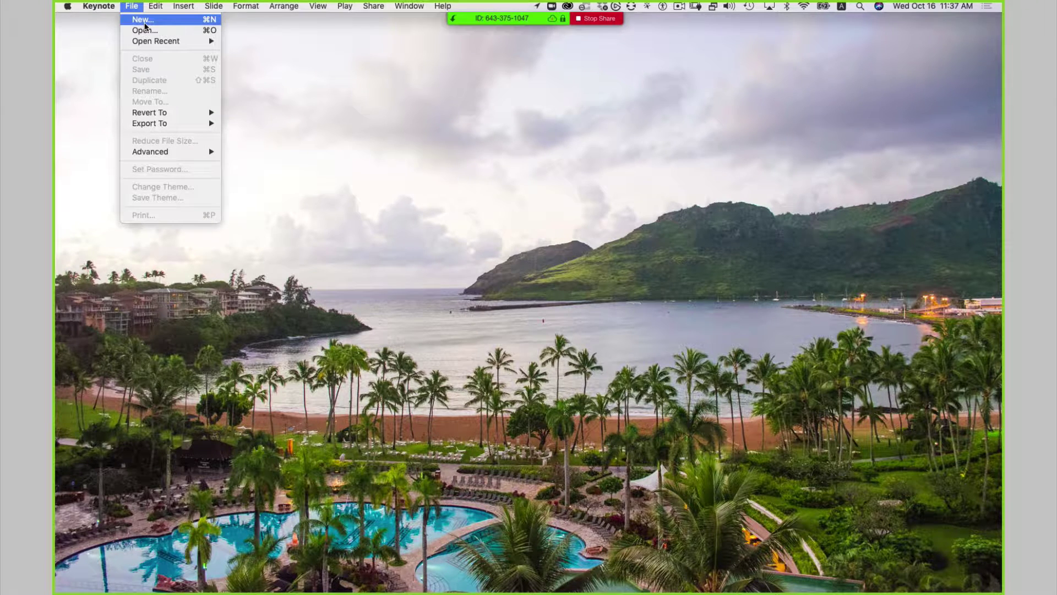
left_click(145, 24)
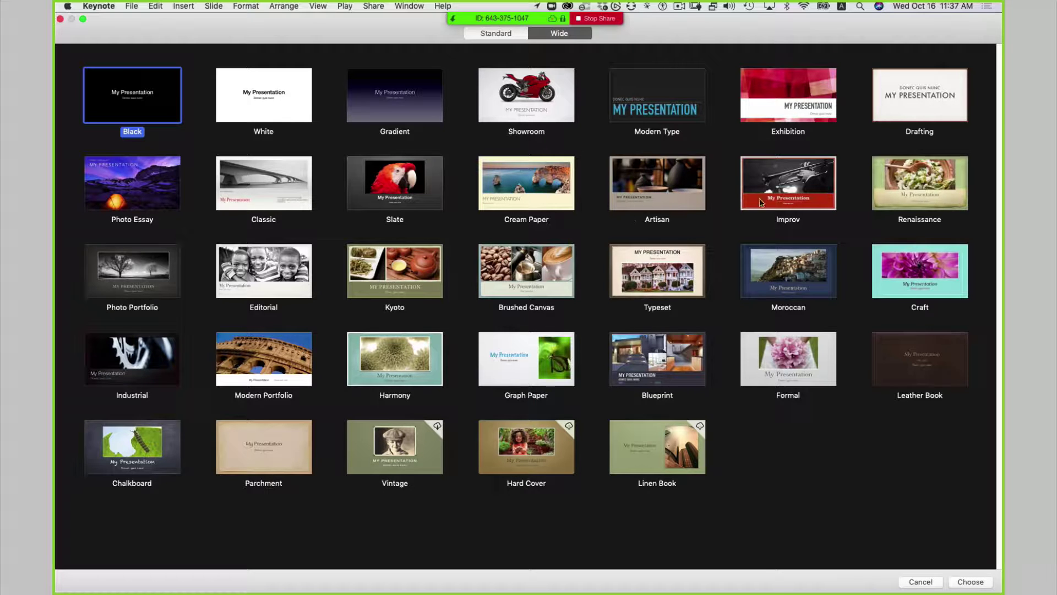
double_click(924, 184)
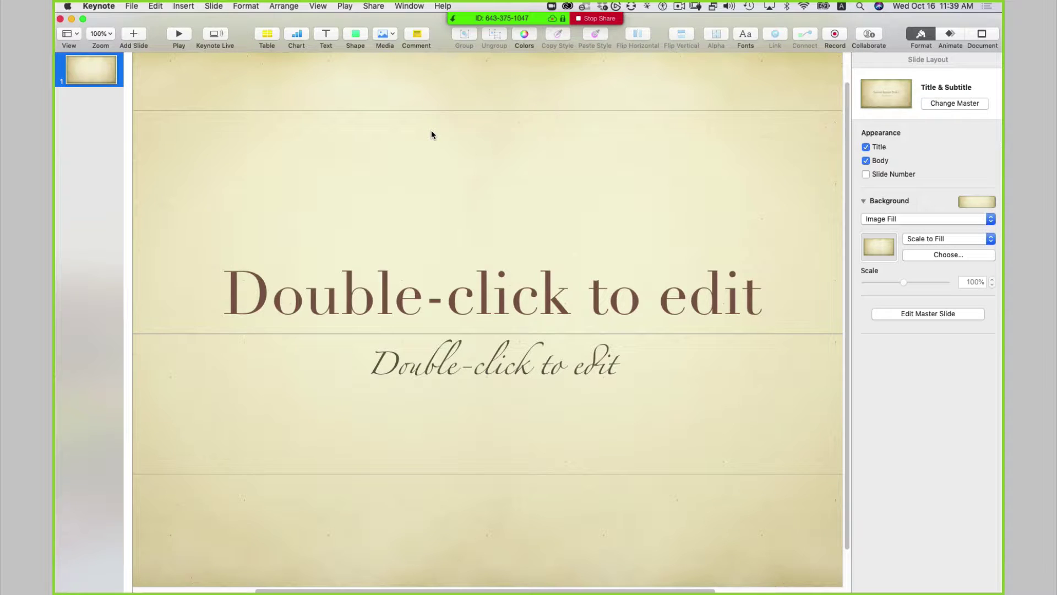
Step: Enter master slide editing and browse the Photo - Horizontal, Title - Center, Photo - Vertical and Title - Top masters
left_click(74, 36)
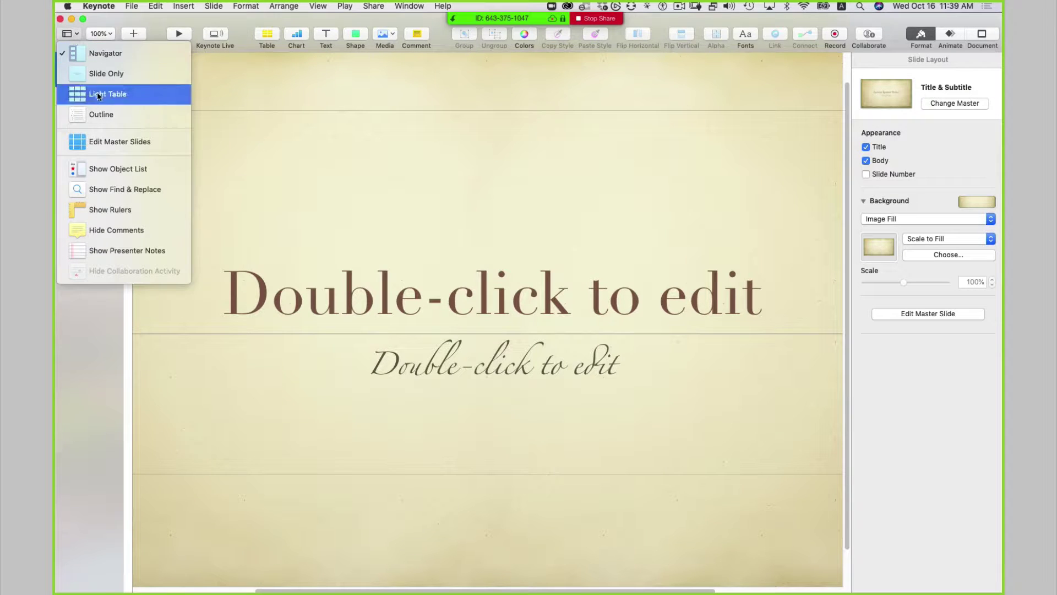
left_click(119, 144)
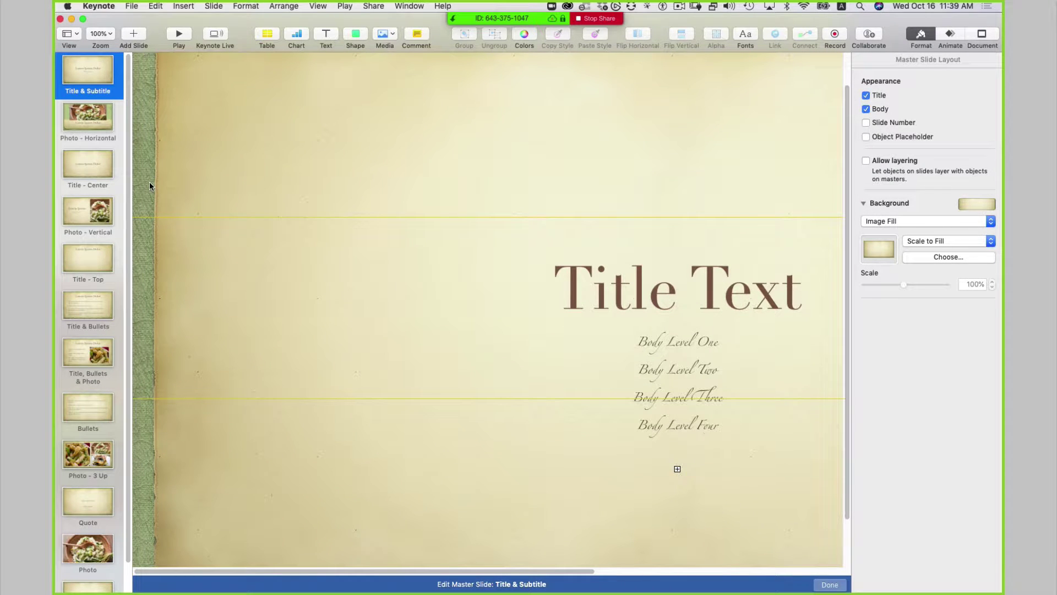
left_click(97, 120)
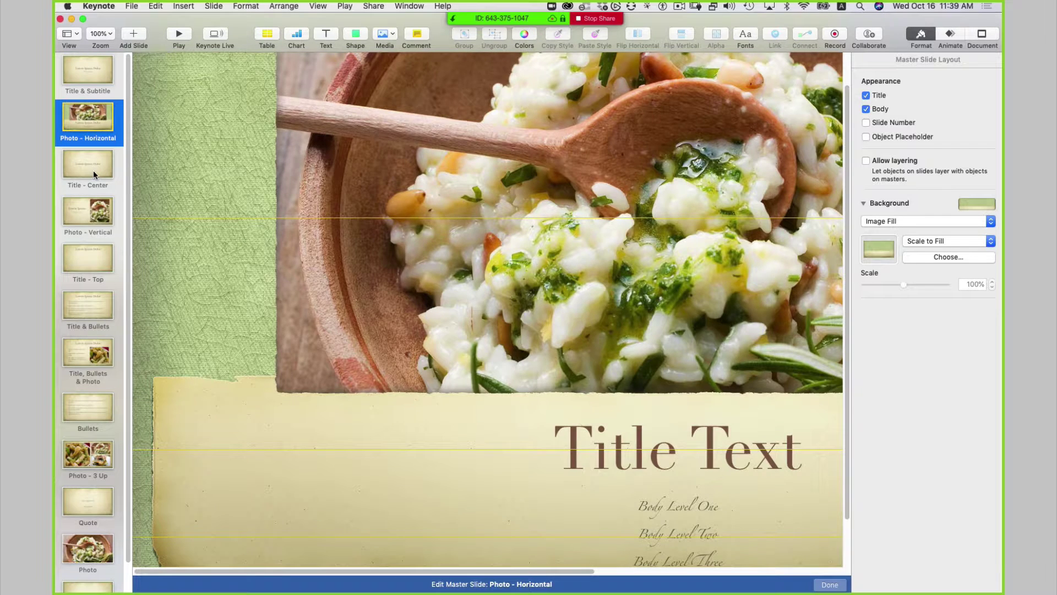
left_click(94, 170)
left_click(93, 213)
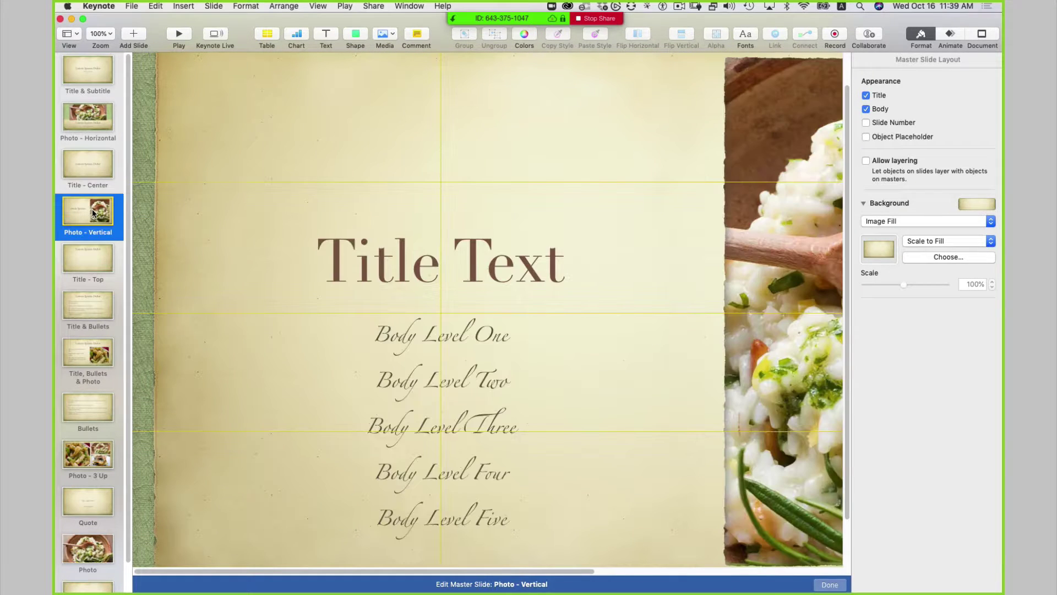
left_click(91, 257)
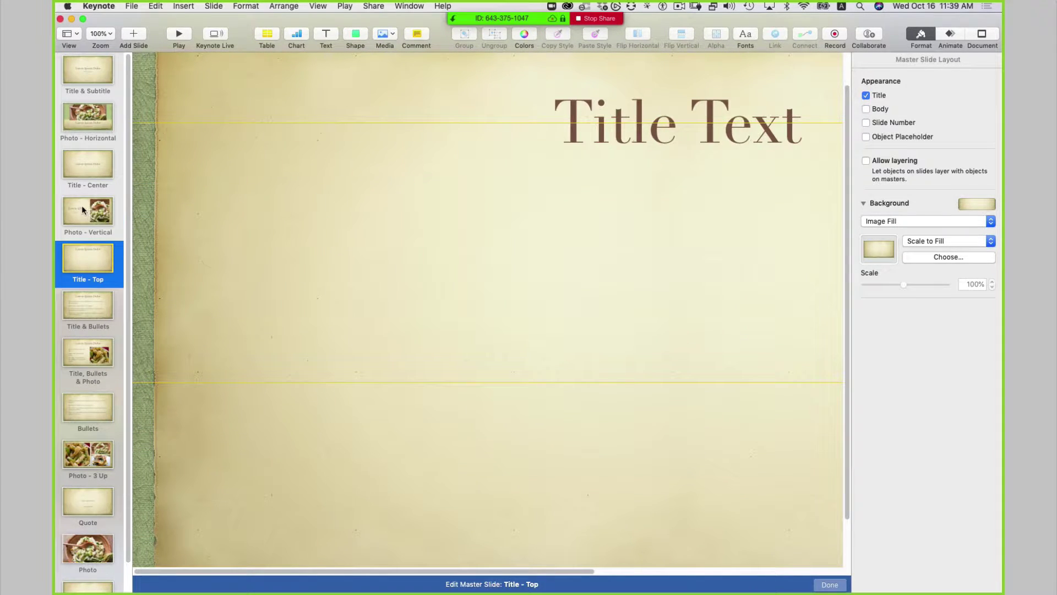
Step: Zoom to Fit Slide and inspect Photo - Vertical's title, body levels and photo placeholder
left_click(100, 34)
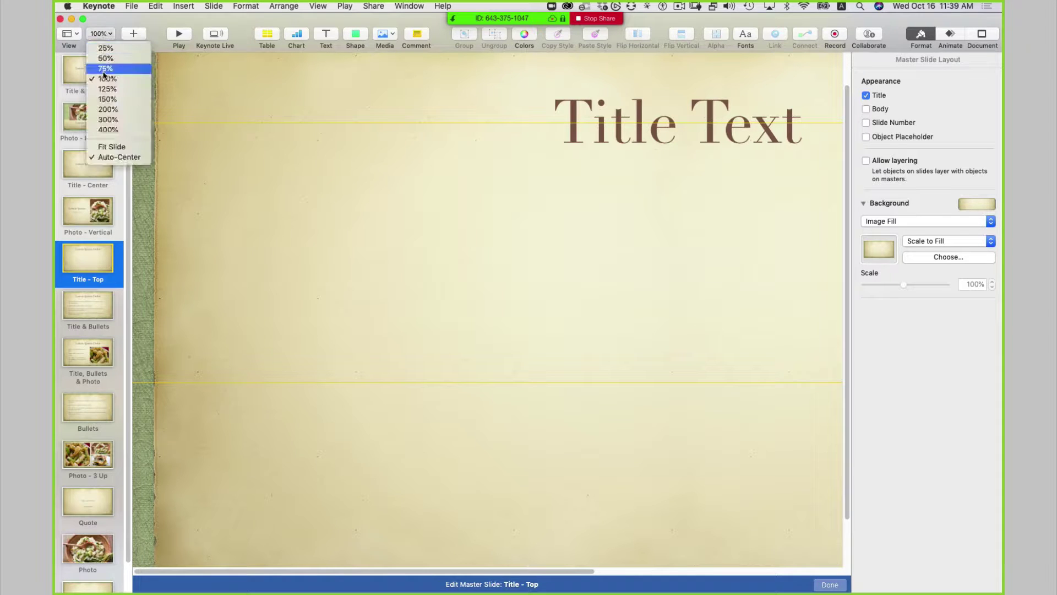
left_click(107, 145)
left_click(105, 209)
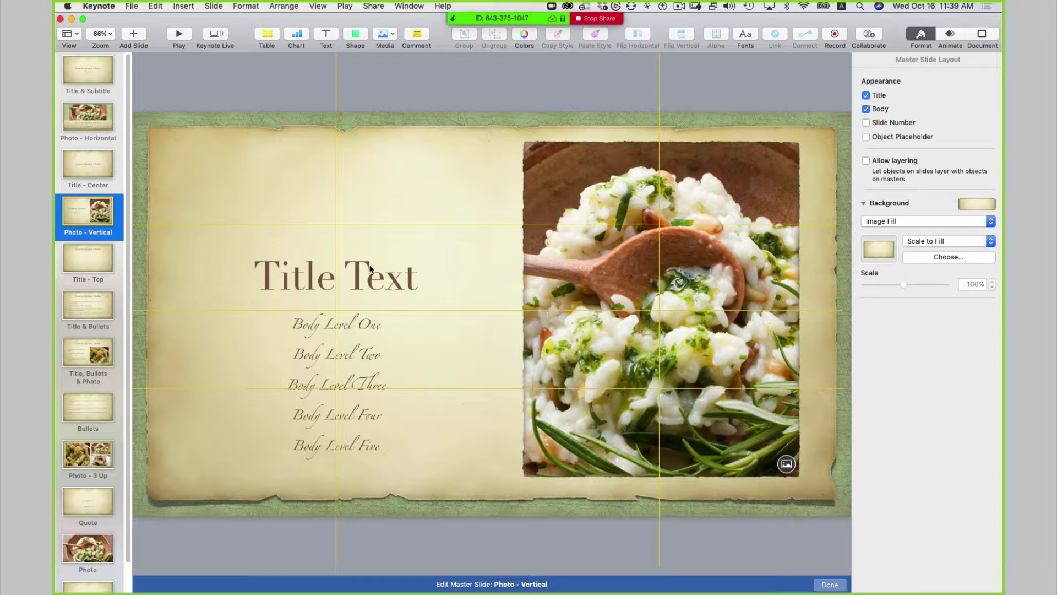
left_click(394, 294)
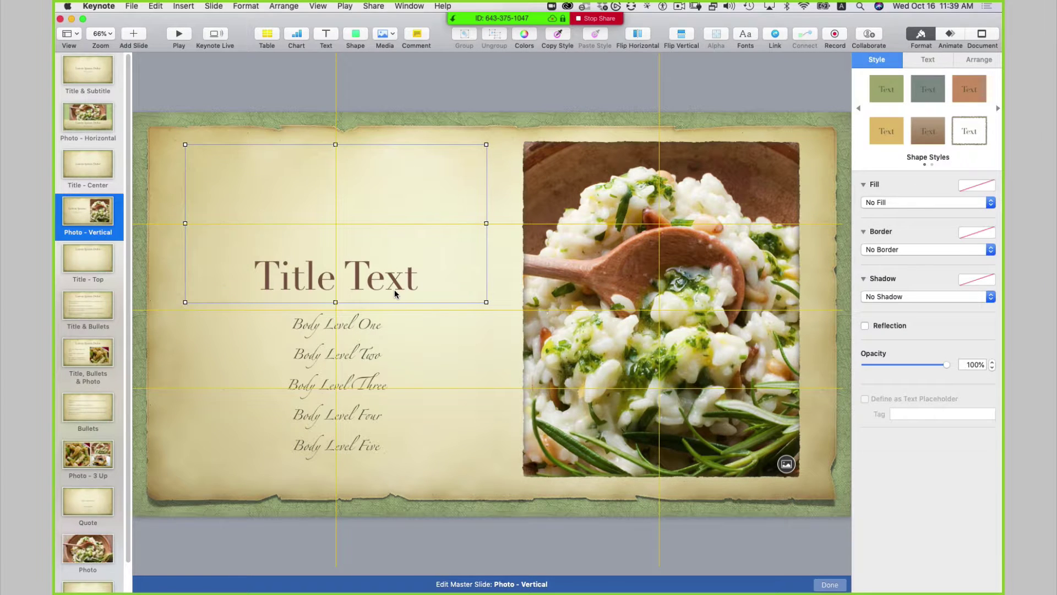
left_click(373, 327)
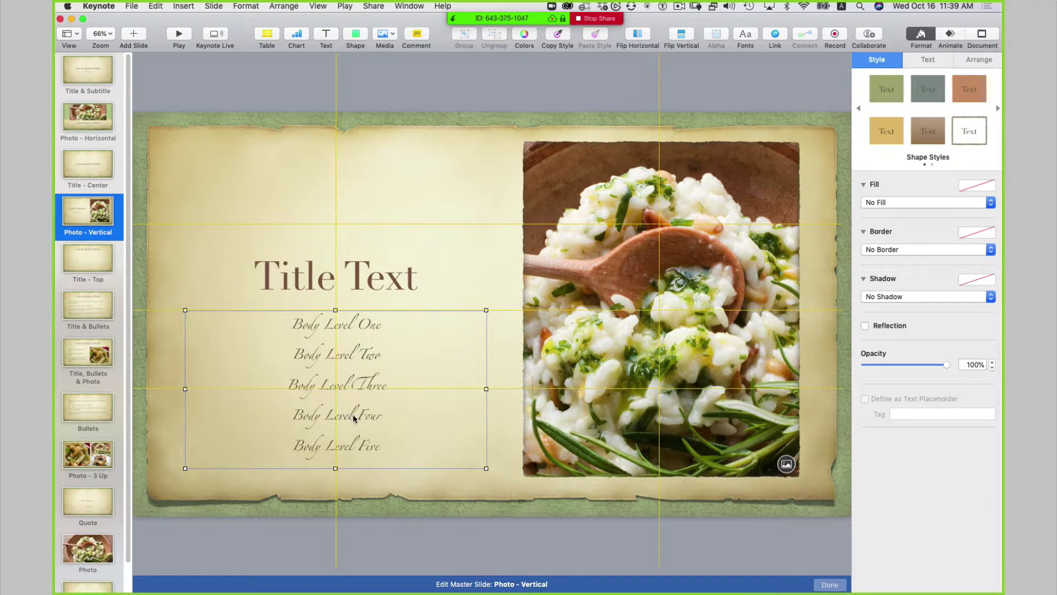
double_click(354, 419)
left_click(395, 285)
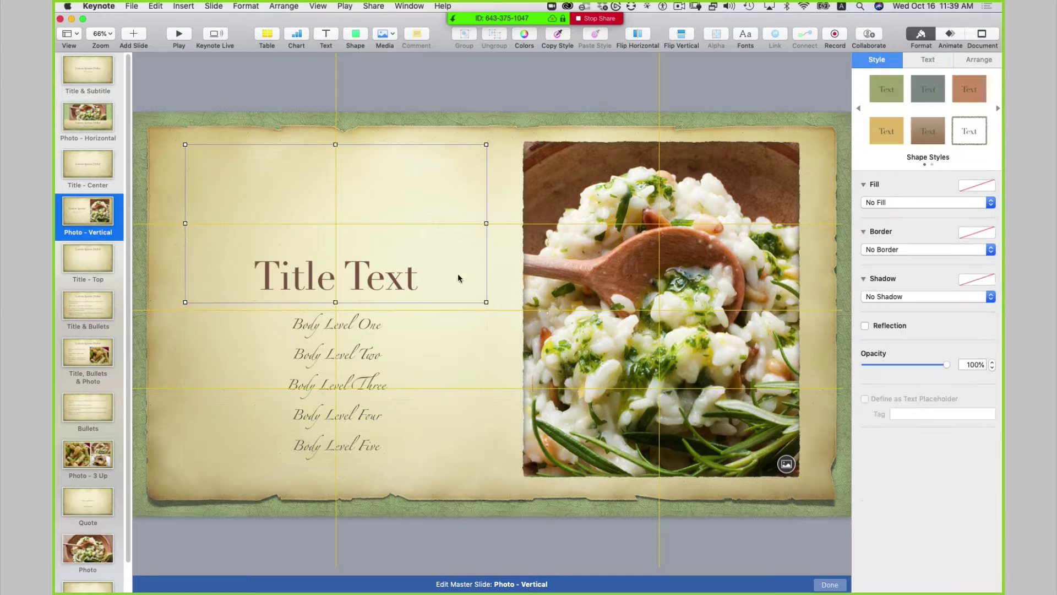
left_click(563, 259)
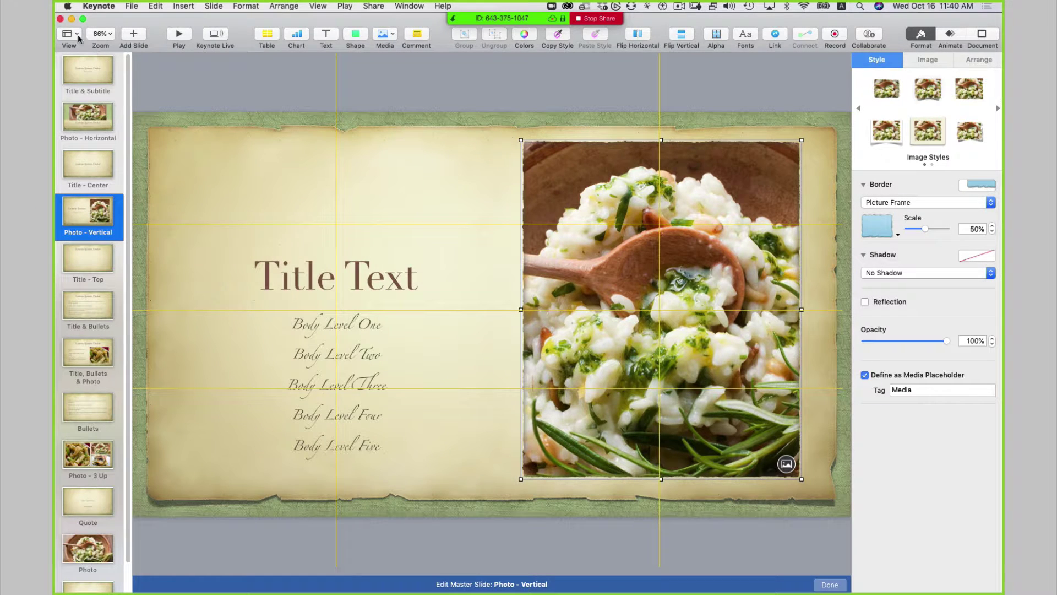
Step: Exit Master Slides from the View menu to return to the title slide
left_click(75, 37)
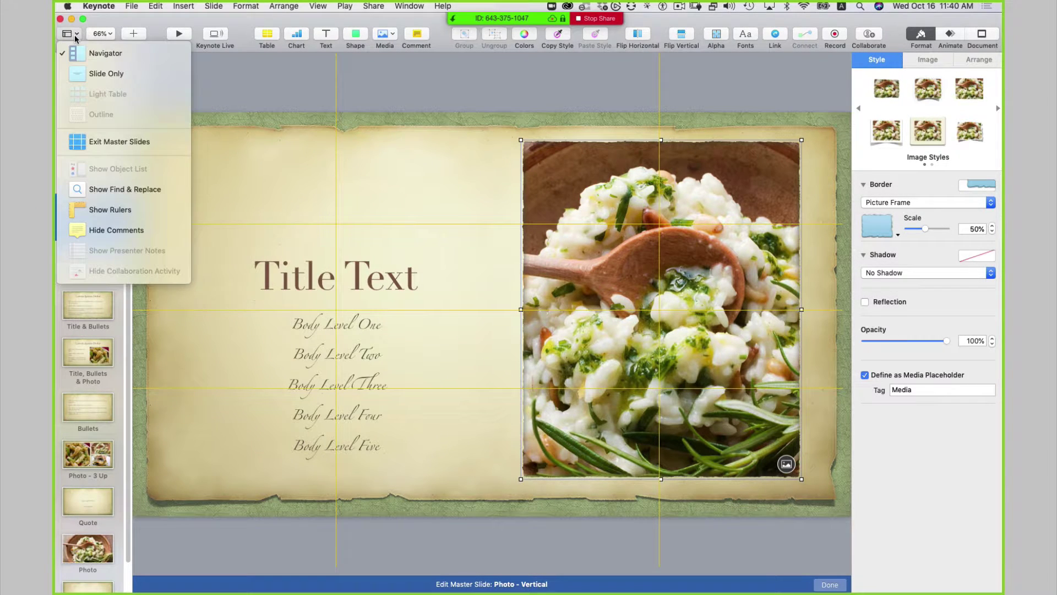
left_click(117, 141)
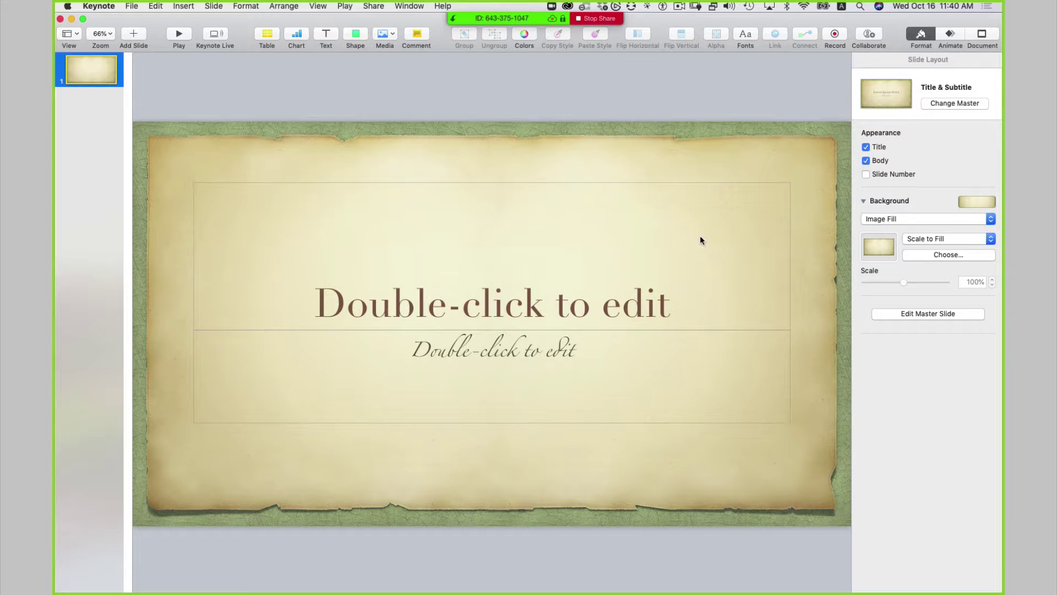
Step: Try the Title, Bullets & Photo and Photo - 3 Up masters, settling on Photo - Horizontal
left_click(957, 104)
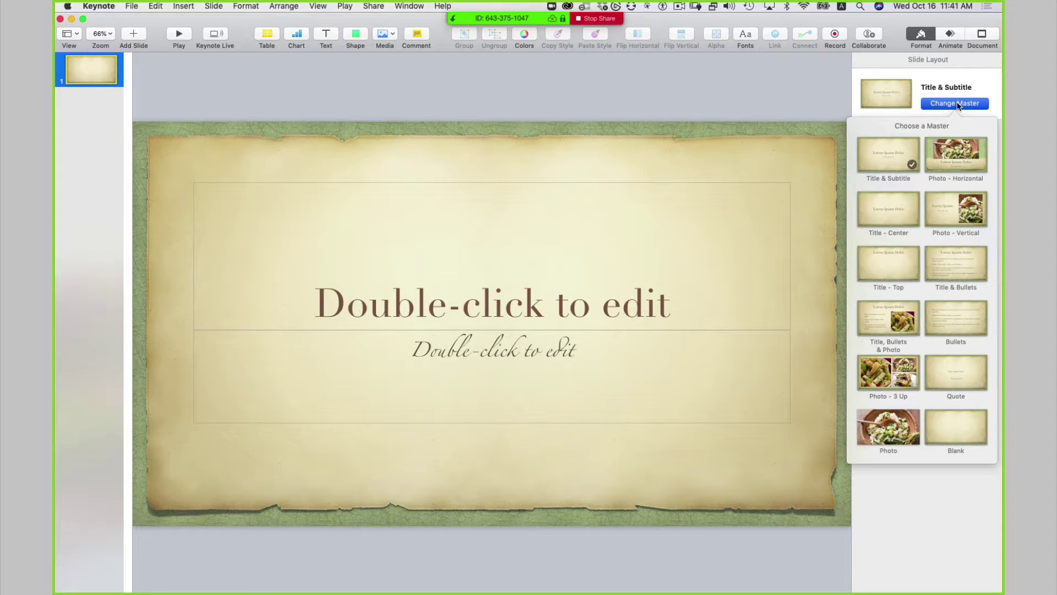
left_click(960, 150)
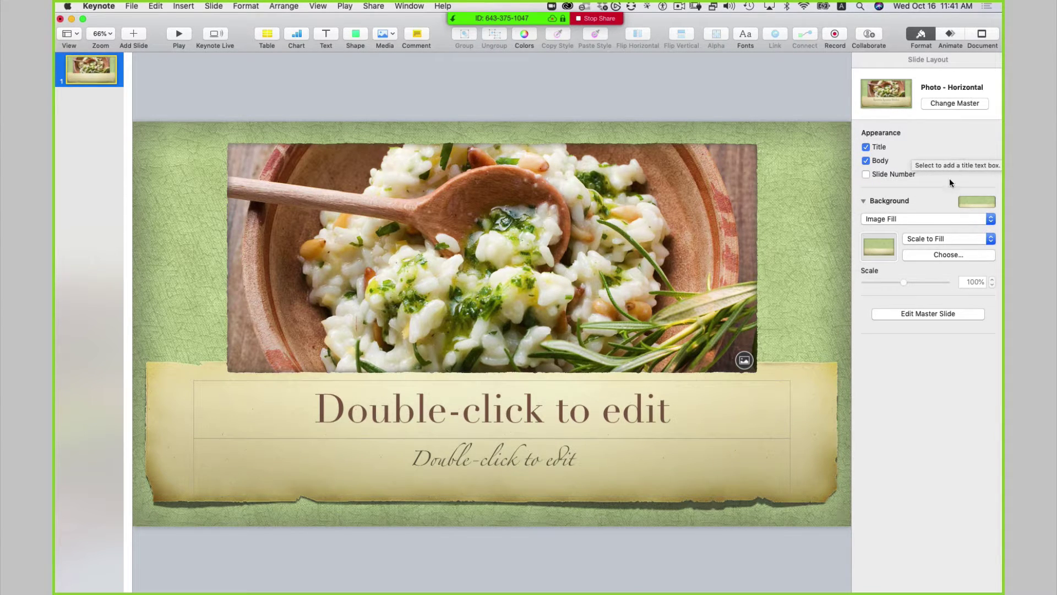
left_click(948, 105)
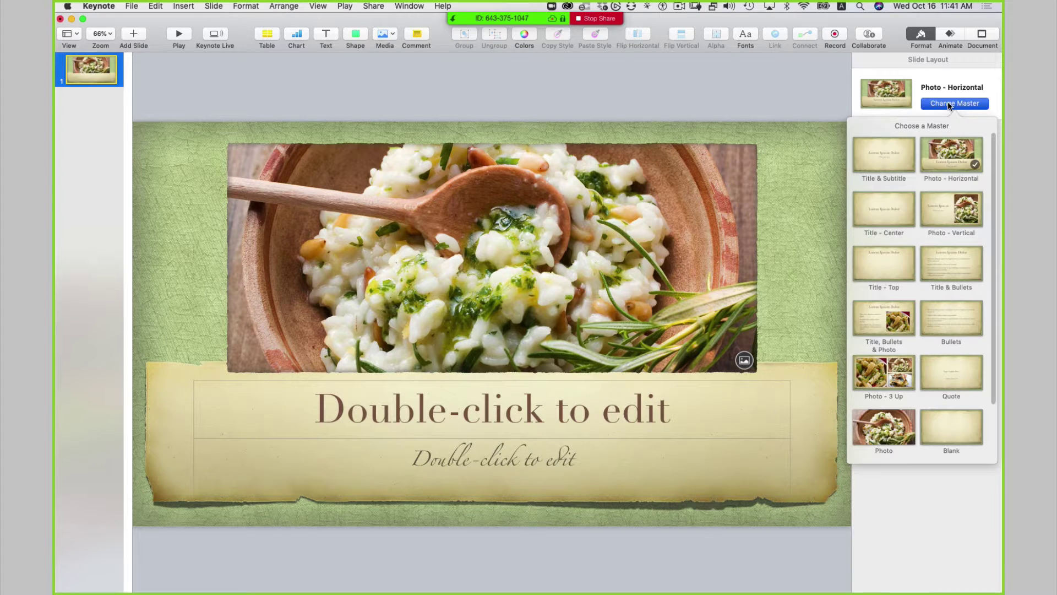
left_click(890, 322)
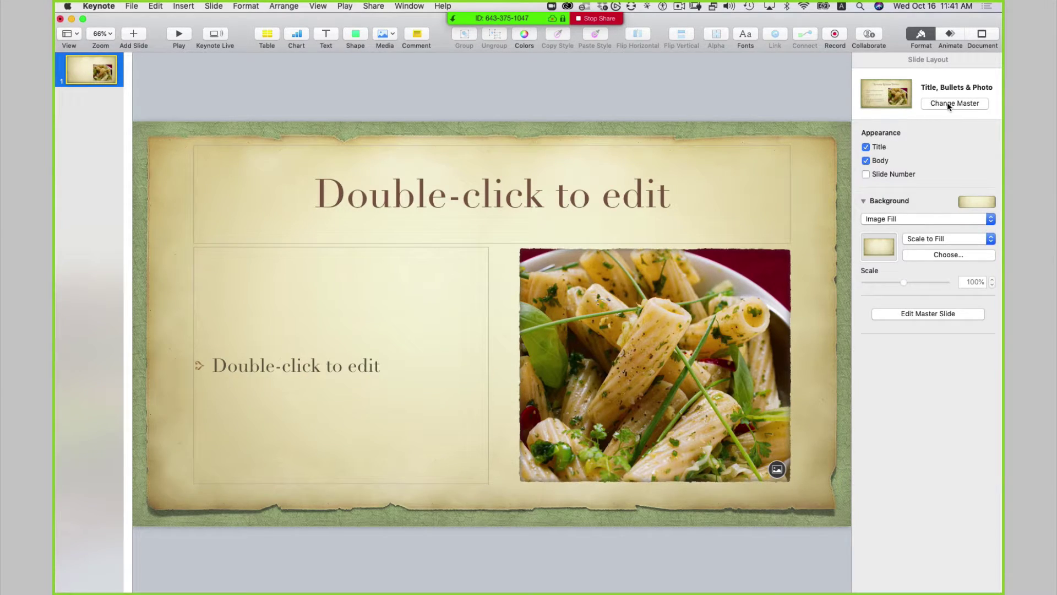
left_click(955, 106)
left_click(881, 369)
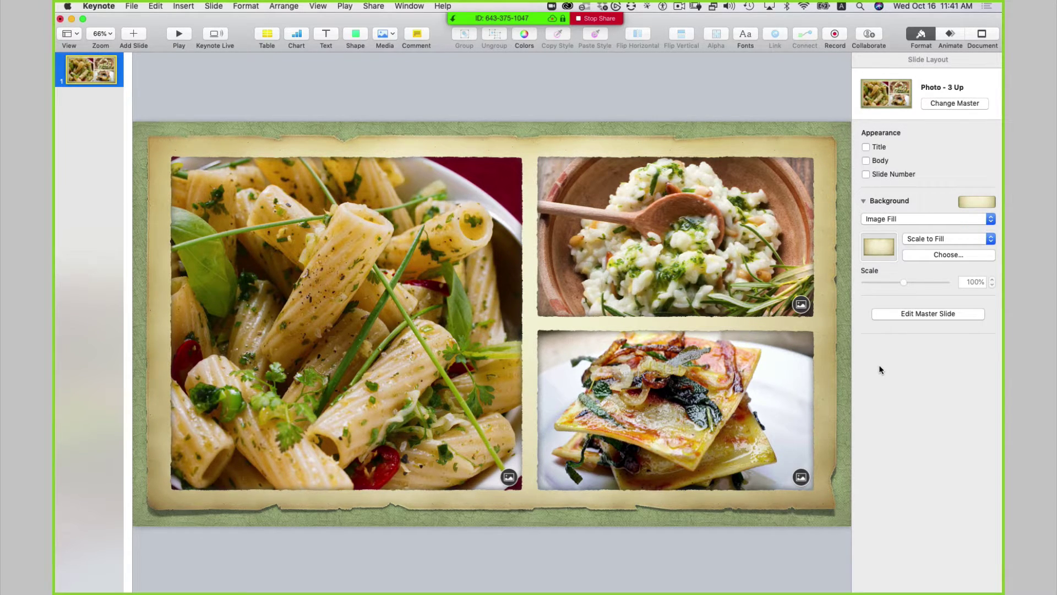
left_click(950, 104)
left_click(967, 152)
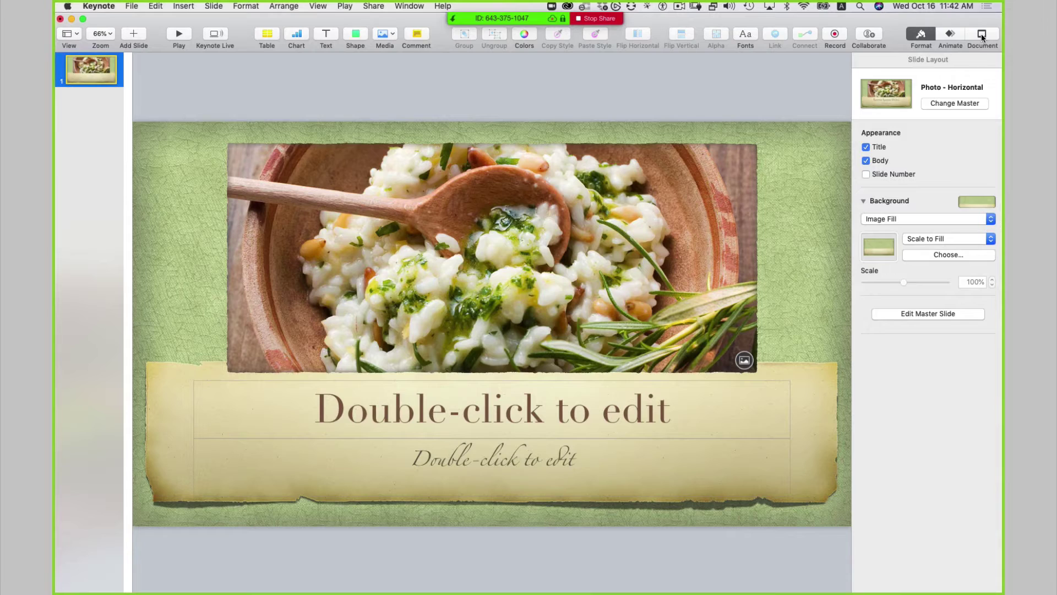
Step: Open the theme chooser from the Document inspector via Change Theme
left_click(982, 35)
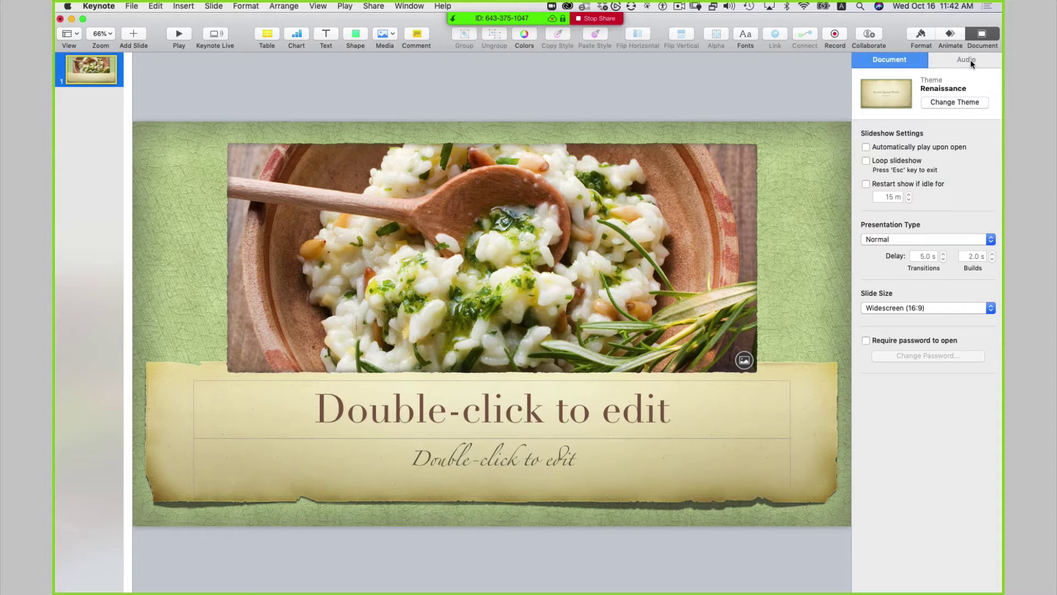
left_click(952, 103)
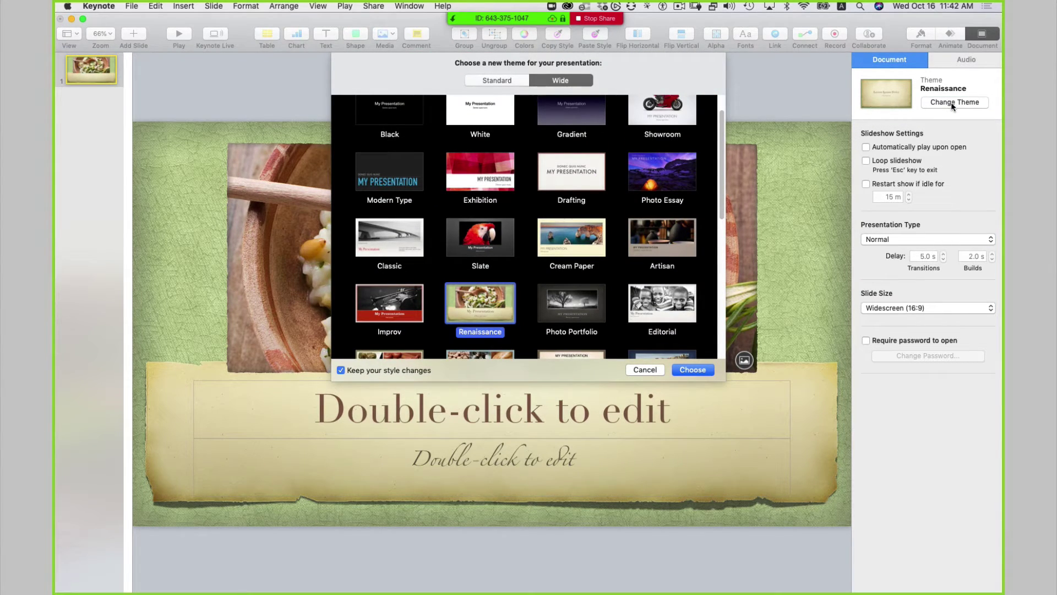
Step: Apply the widescreen White theme in place of Renaissance
left_click(504, 80)
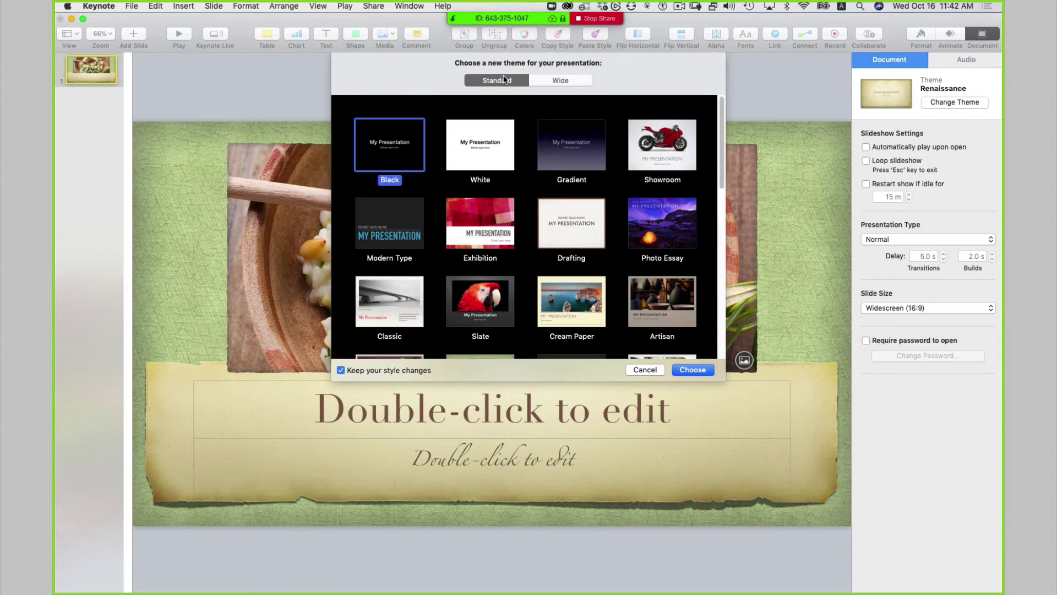
left_click(574, 81)
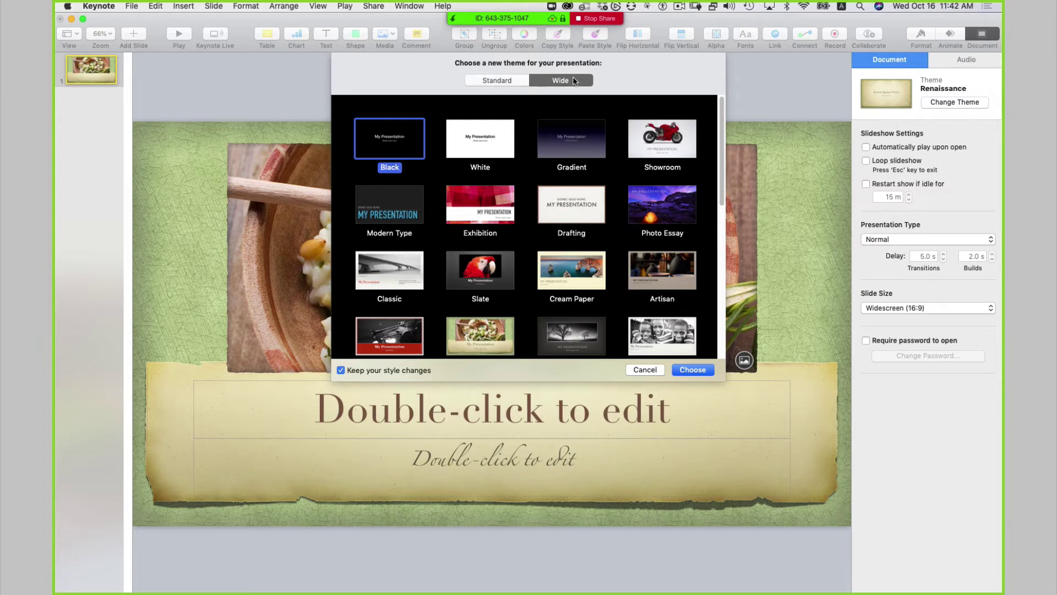
left_click(477, 143)
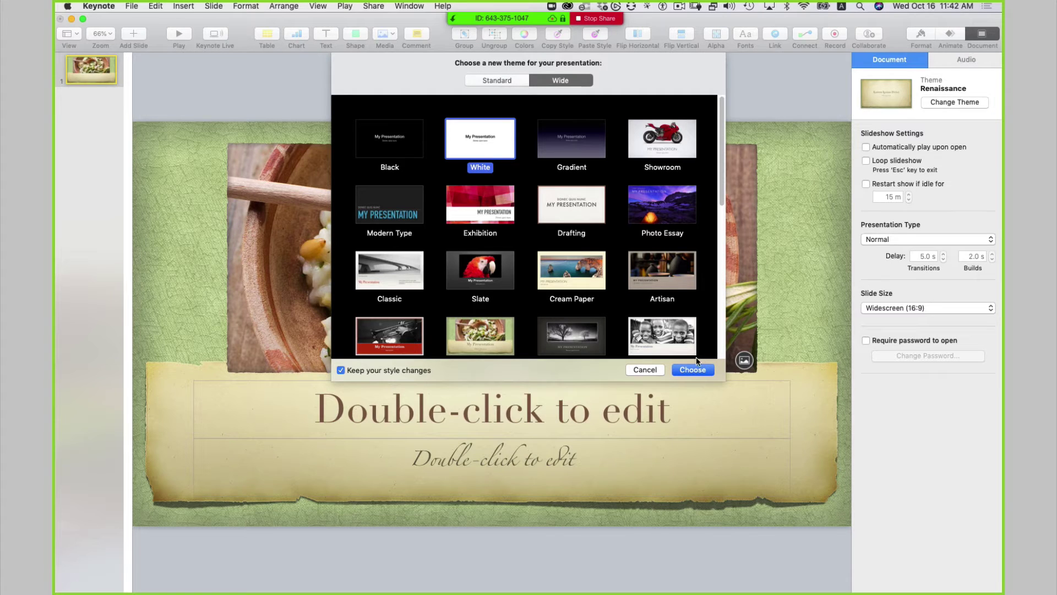
left_click(689, 370)
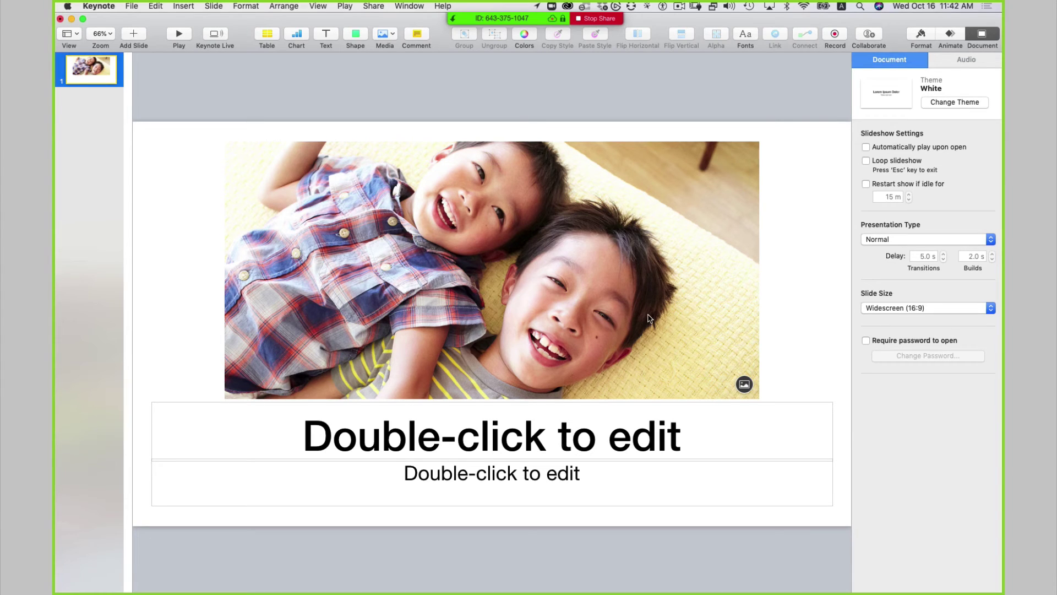
left_click(655, 294)
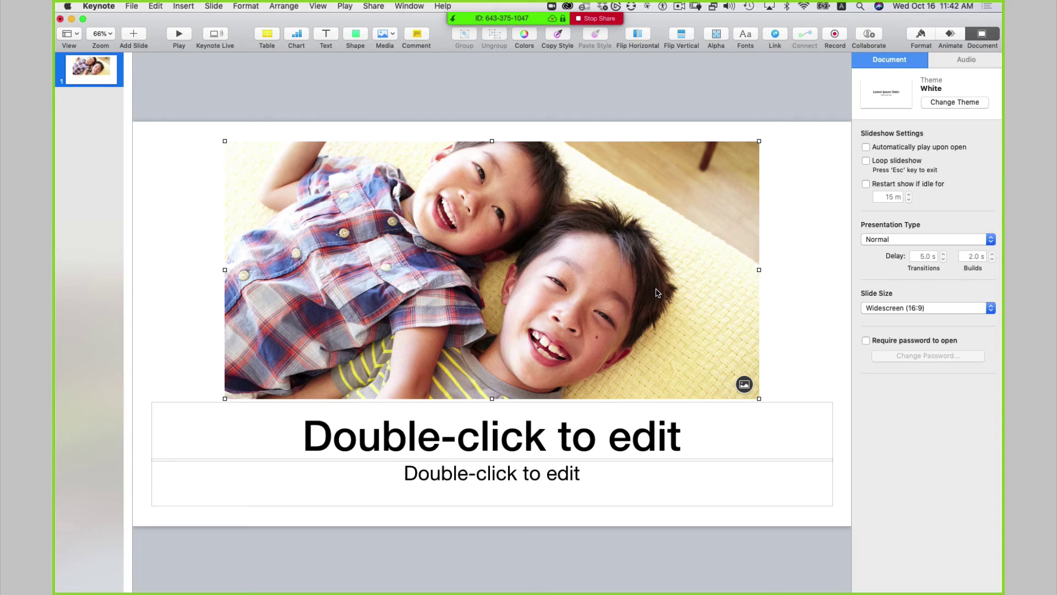